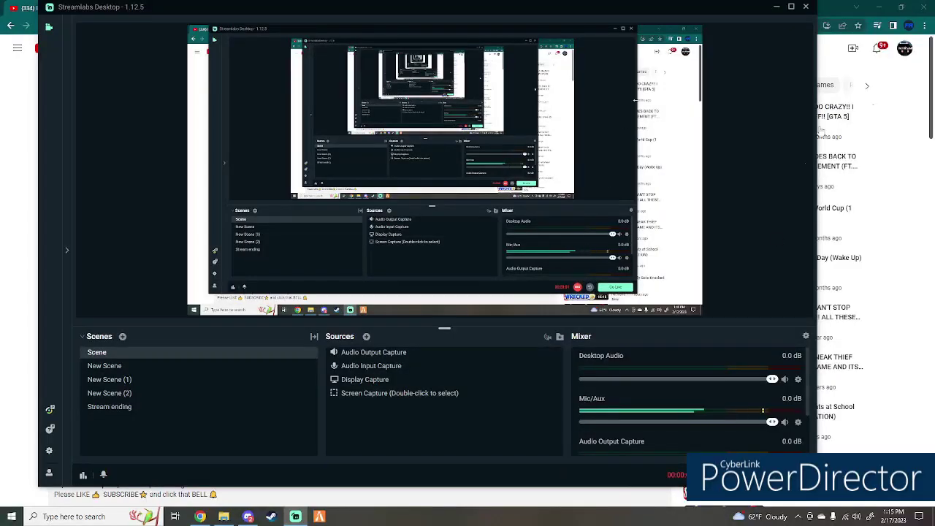
Step: Bring up the RADIANCE V download page and close the YouTube tutorial tab
click(774, 9)
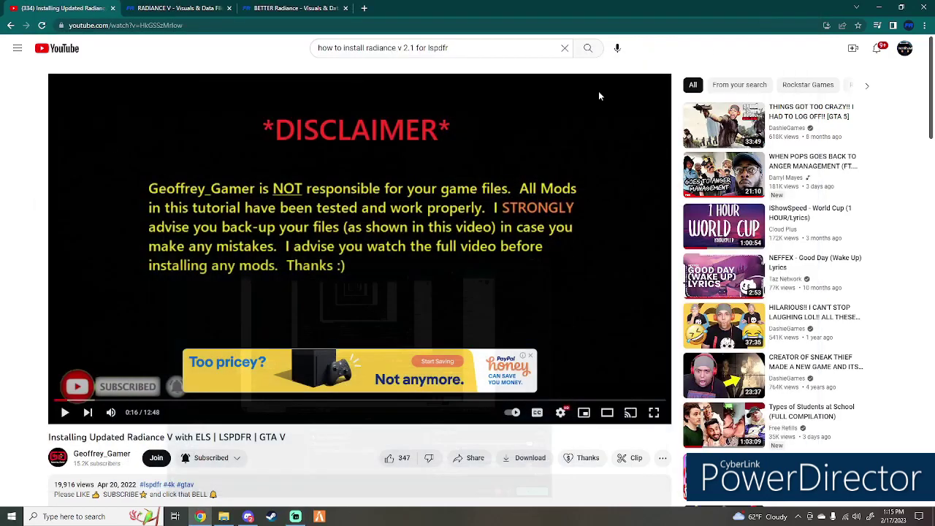
click(268, 6)
click(176, 7)
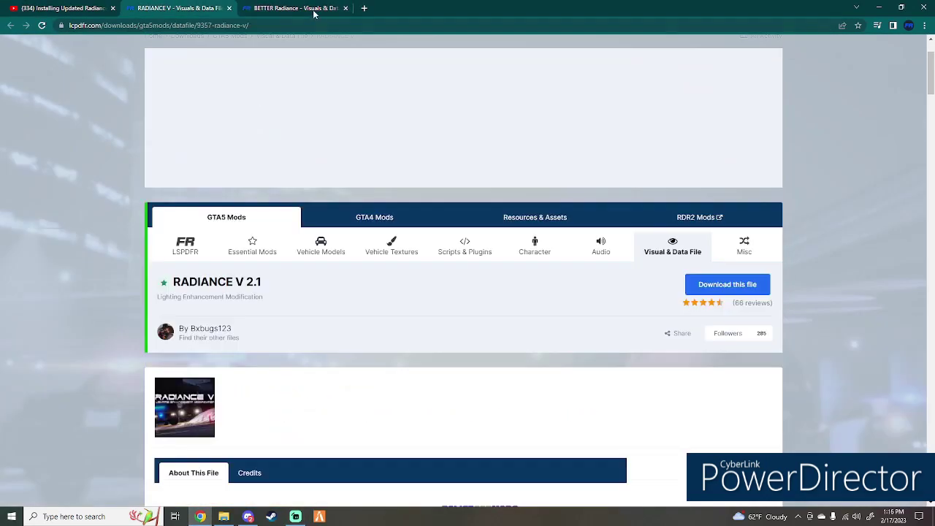
click(113, 8)
scroll(376, 350, down, 1)
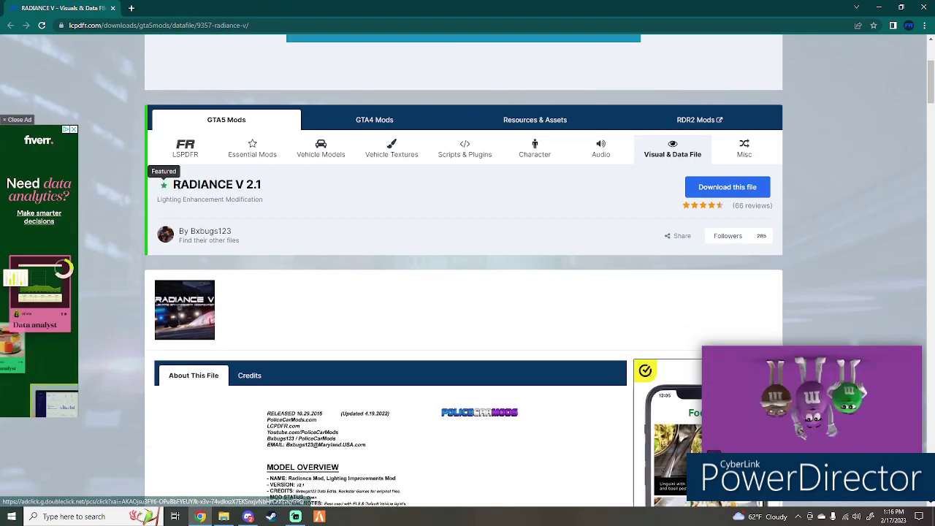
Step: Read down through the RADIANCE V 2.1 description, comments and version notes
drag(180, 184, 295, 180)
click(294, 180)
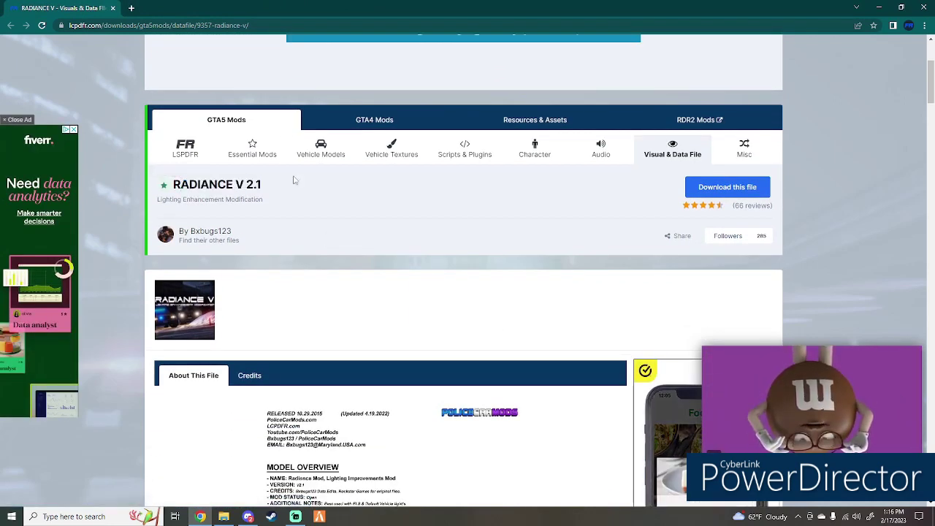
scroll(292, 271, down, 5)
scroll(306, 270, down, 4)
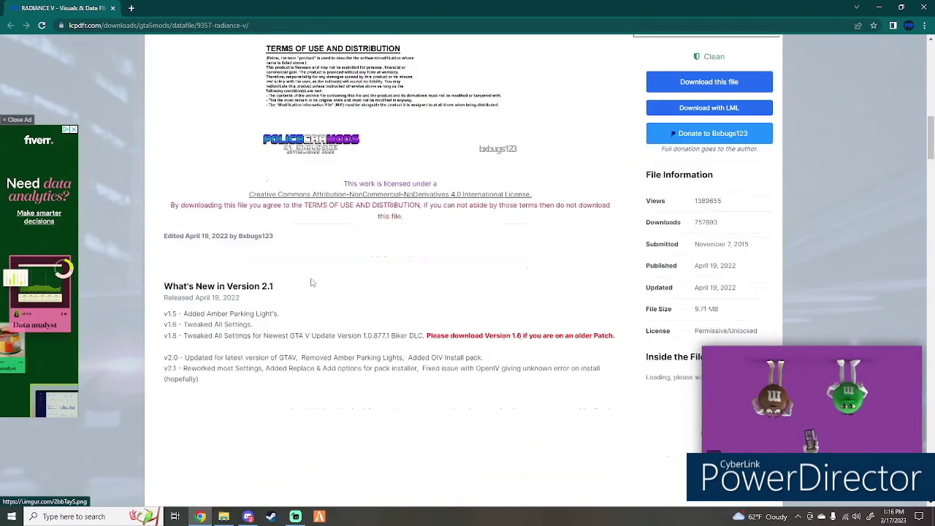
scroll(311, 285, down, 5)
scroll(317, 307, down, 5)
scroll(318, 325, down, 2)
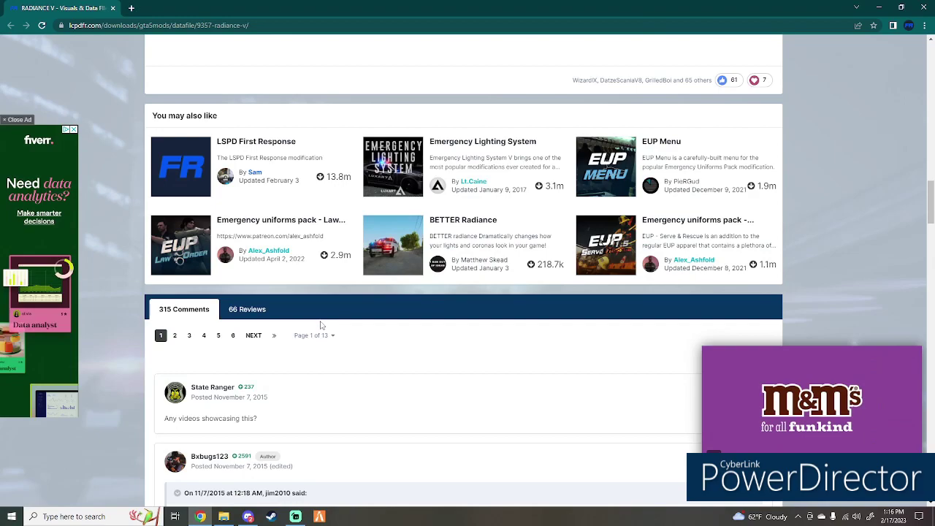
scroll(320, 325, down, 2)
scroll(319, 325, down, 1)
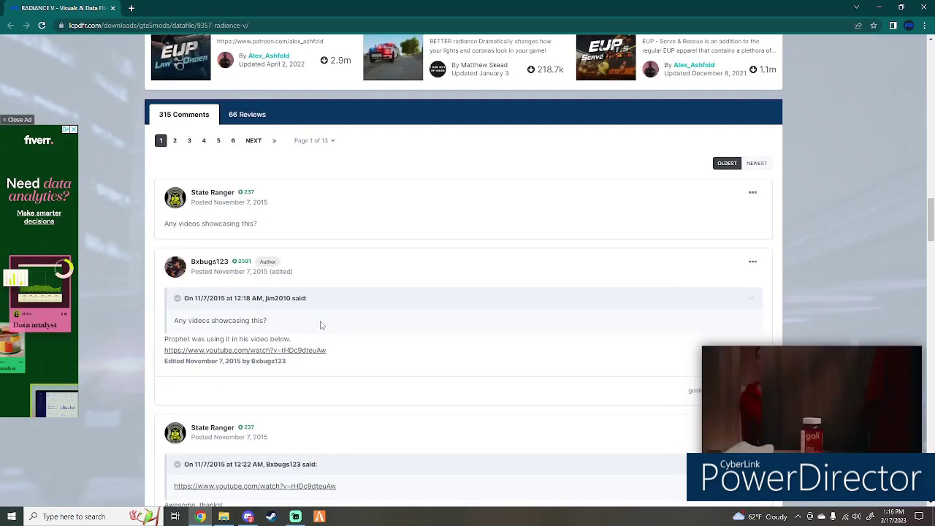
Step: Scroll back up to the RADIANCE V installation instructions
scroll(320, 325, up, 3)
scroll(321, 325, up, 8)
scroll(320, 325, up, 1)
scroll(541, 221, up, 2)
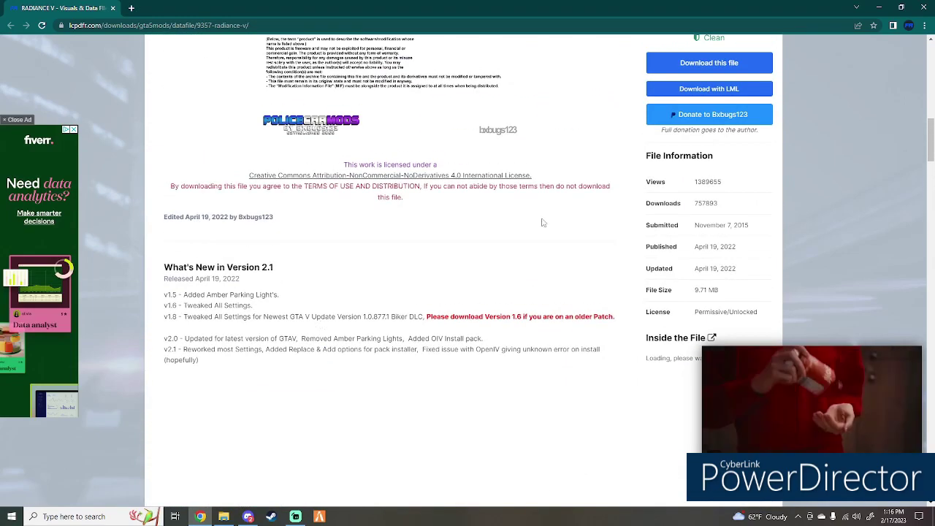
scroll(593, 263, up, 1)
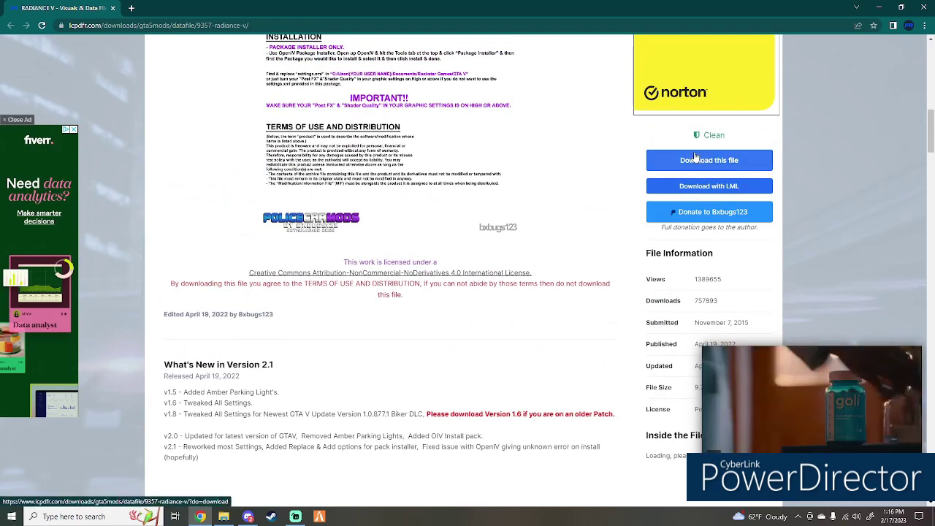
scroll(461, 196, up, 3)
scroll(461, 196, up, 1)
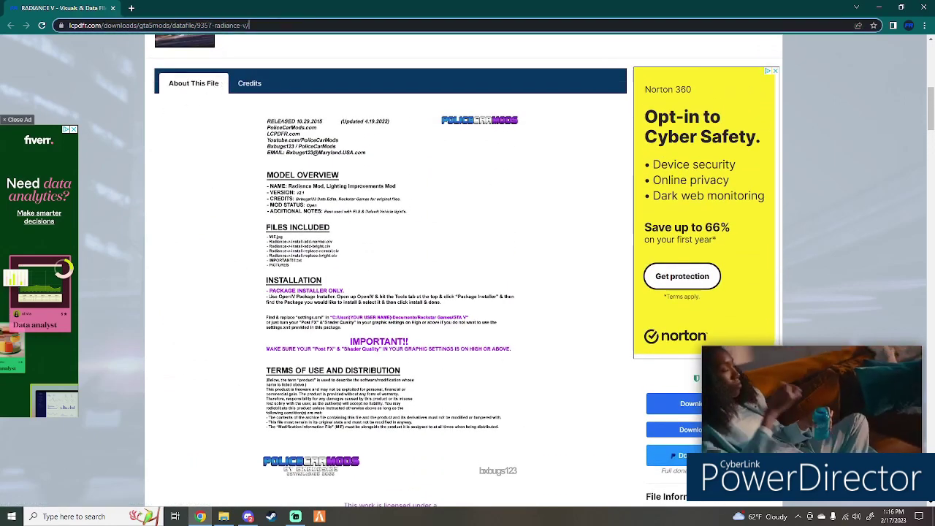
click(161, 25)
click(182, 340)
scroll(182, 340, down, 2)
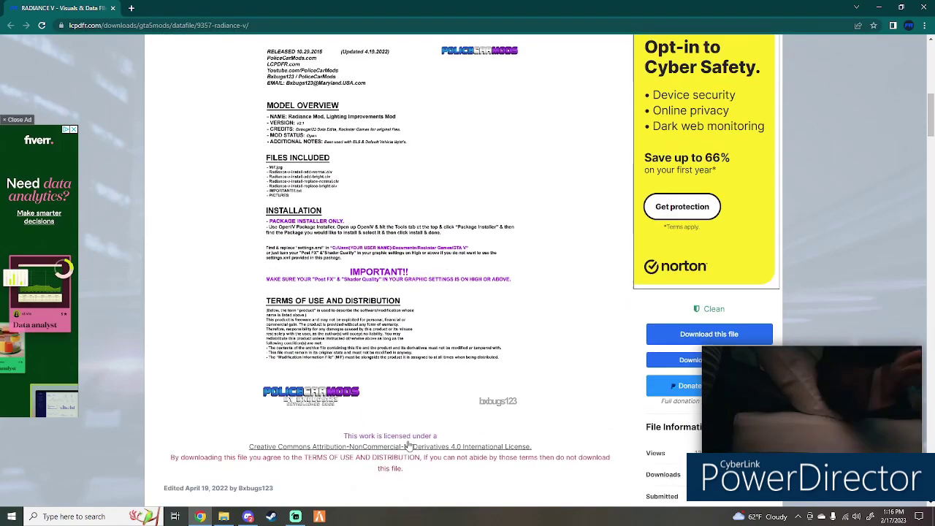
Step: Start downloading RADIANCE_V_V2.1.zip from the page's file list
click(681, 258)
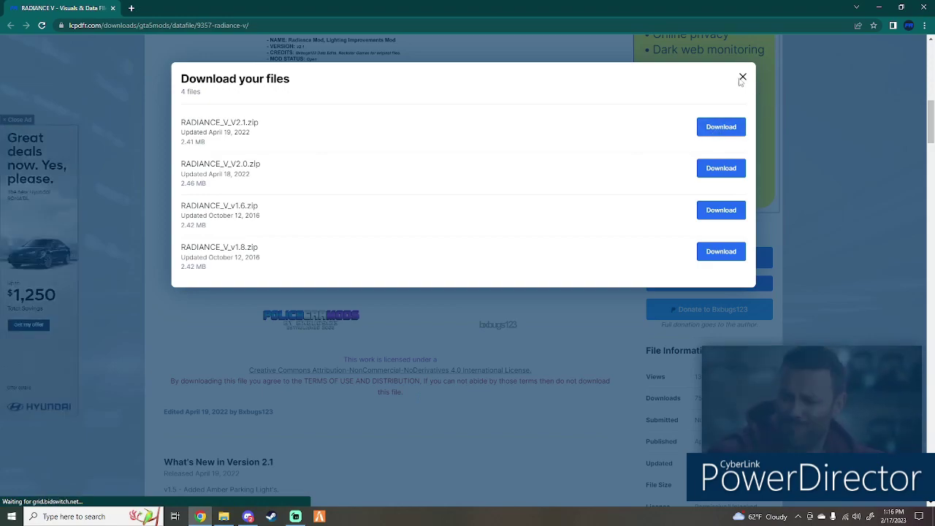
click(721, 126)
scroll(697, 140, up, 5)
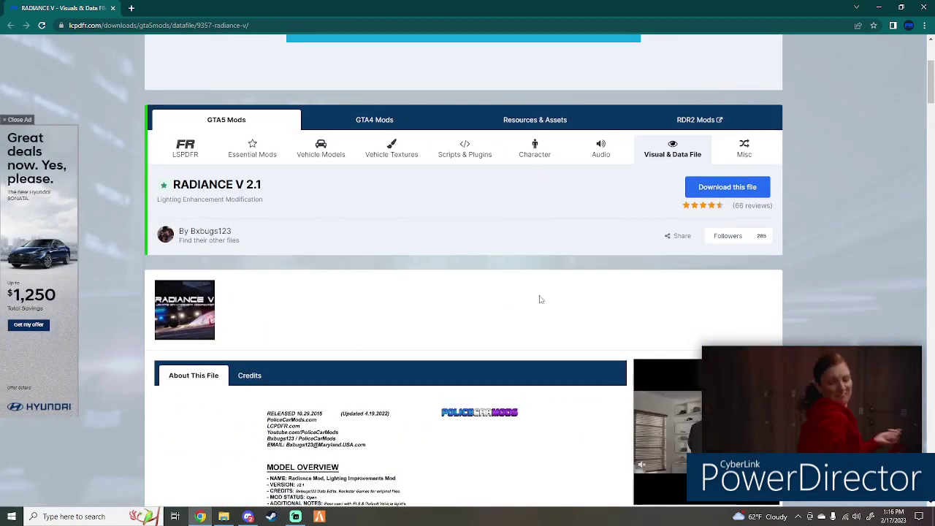
click(712, 189)
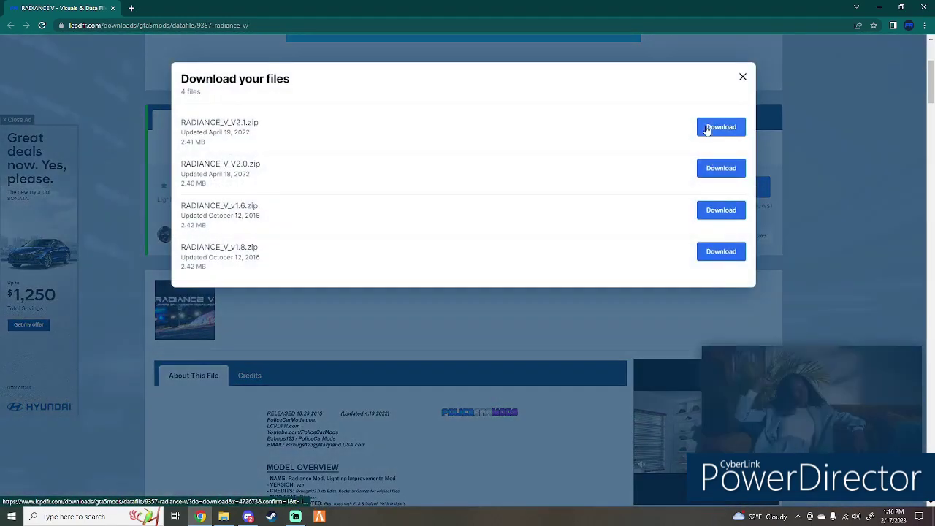
click(720, 127)
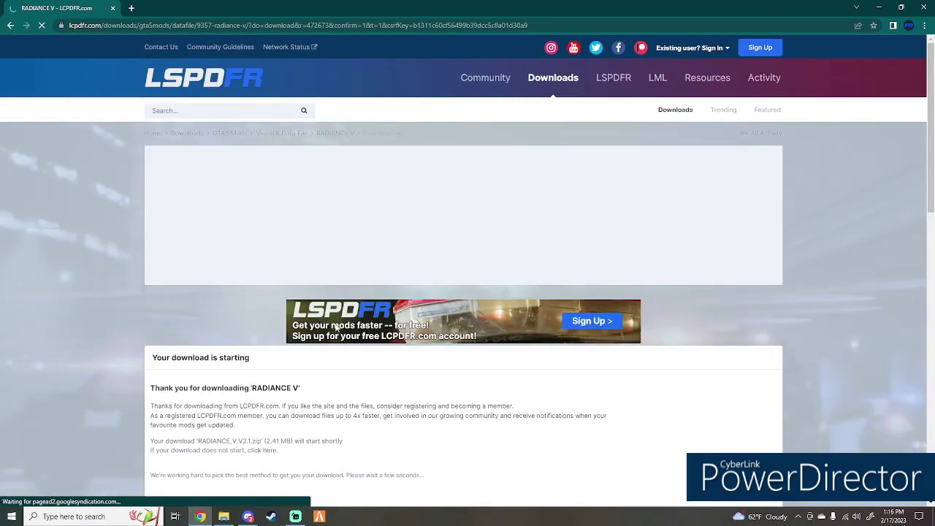
Step: Retry the failed RADIANCE_V_V2.1.zip download and open the finished archive
scroll(369, 339, down, 3)
scroll(369, 338, down, 3)
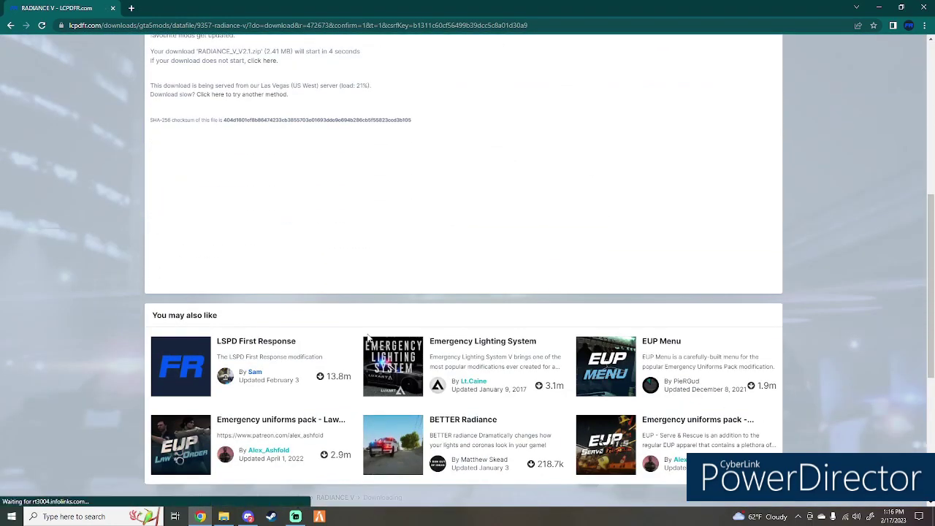
scroll(367, 336, down, 1)
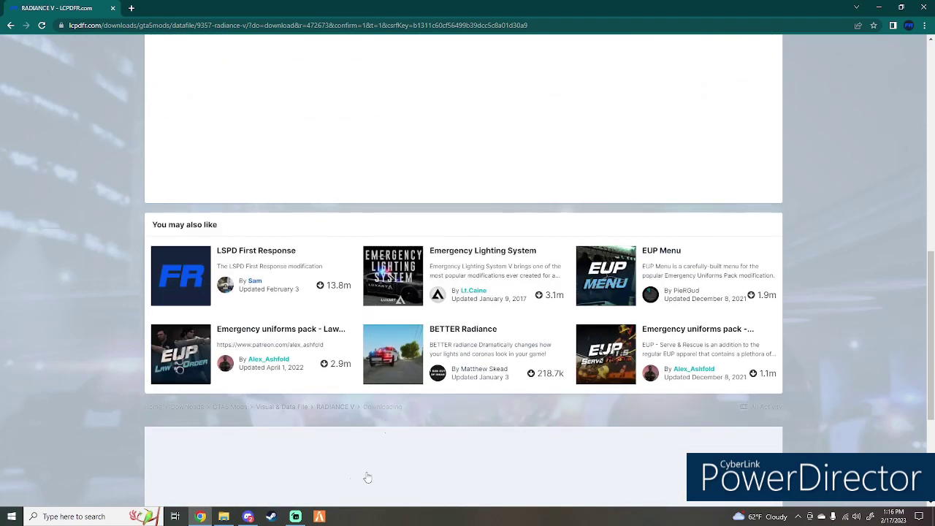
scroll(365, 476, down, 3)
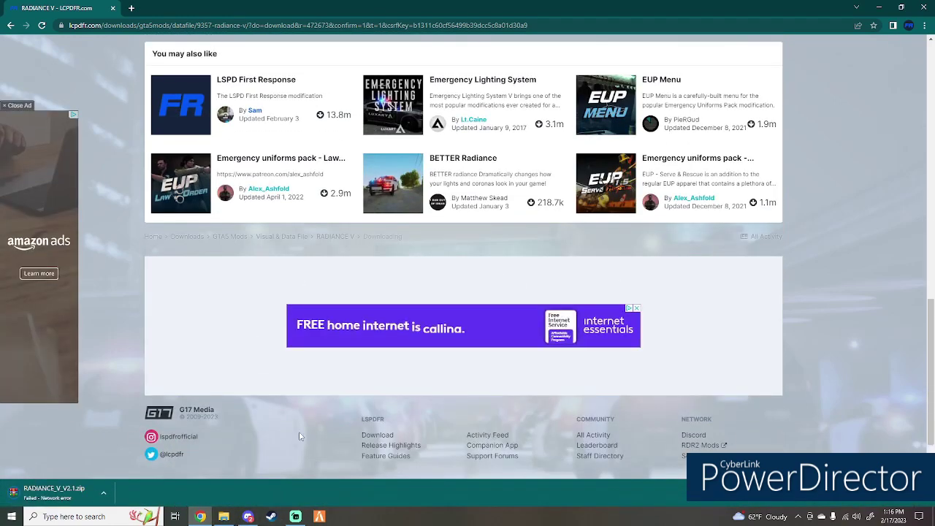
click(103, 493)
click(117, 447)
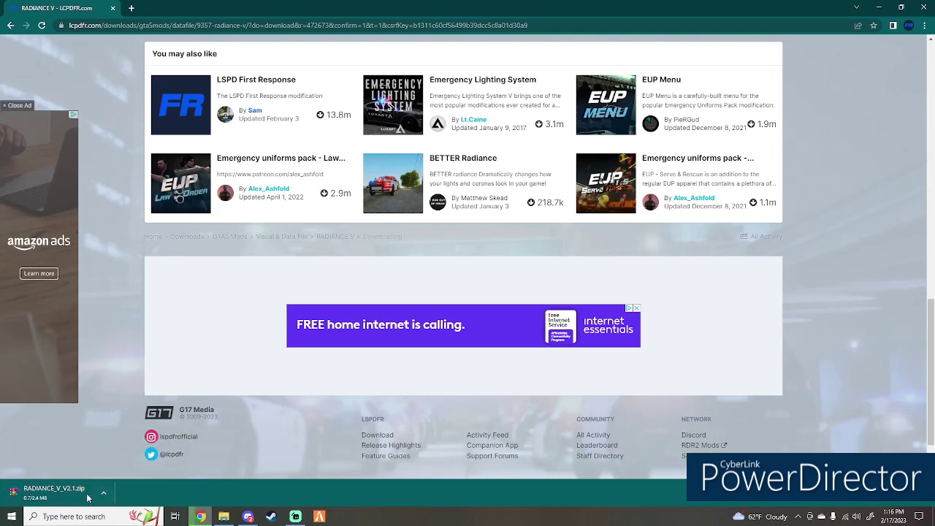
click(55, 492)
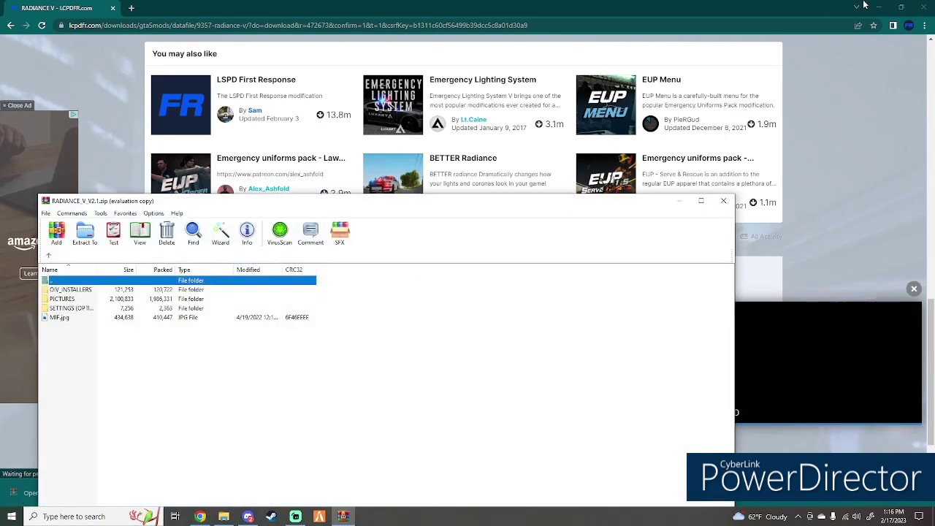
Step: Clear the other windows and launch OpenIV for GTA V on Windows
click(878, 7)
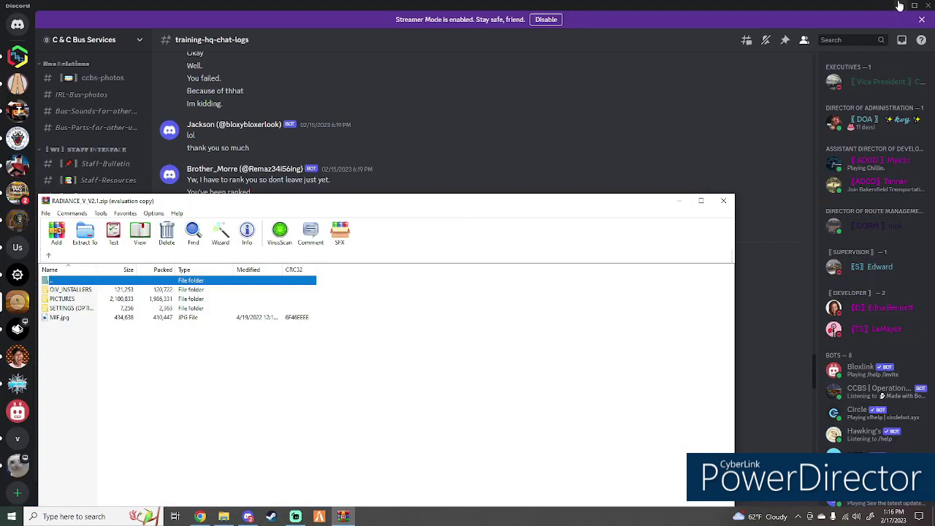
click(678, 203)
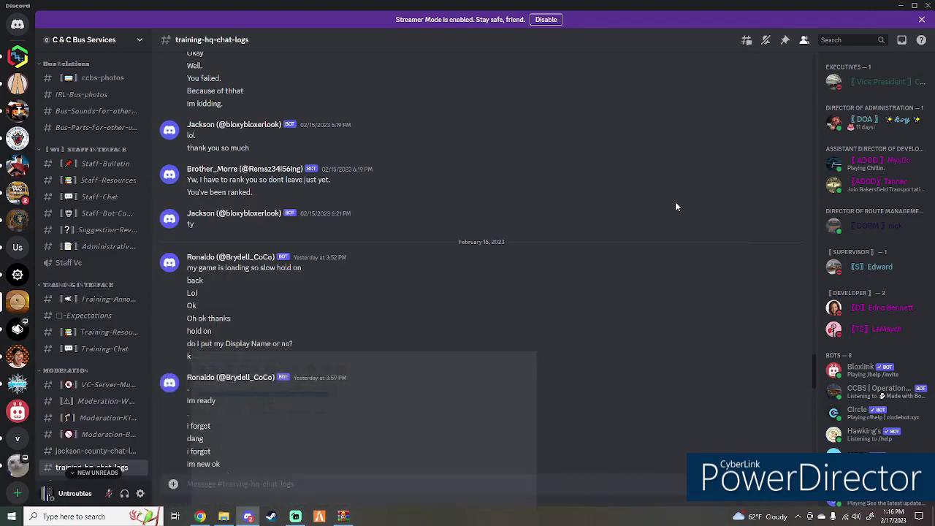
click(898, 6)
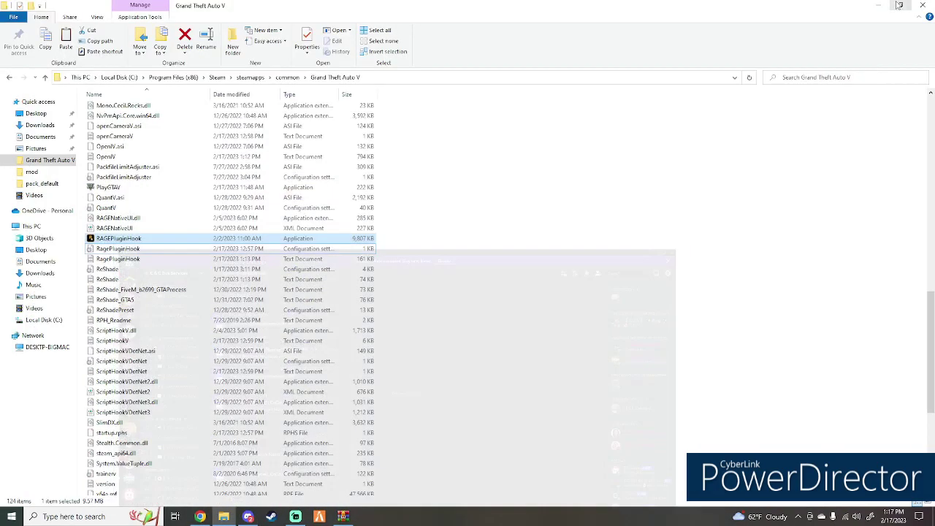
click(880, 6)
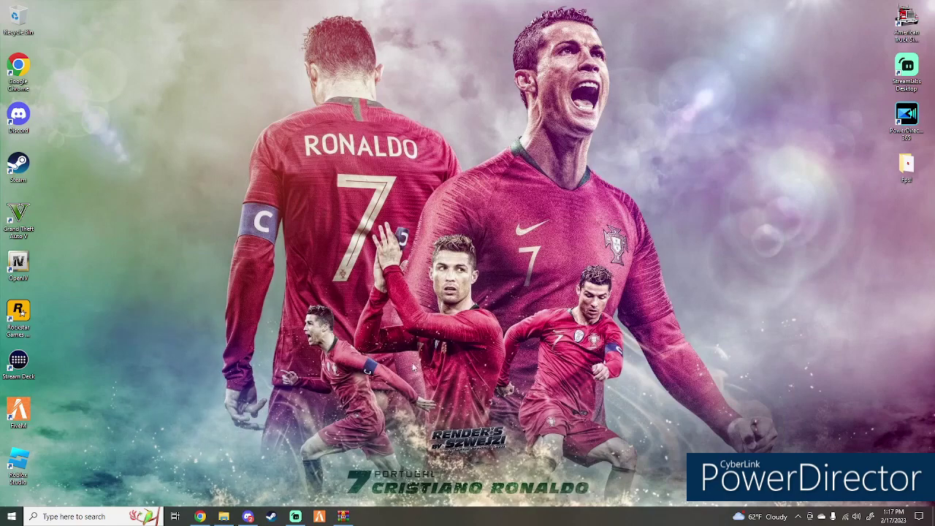
click(344, 516)
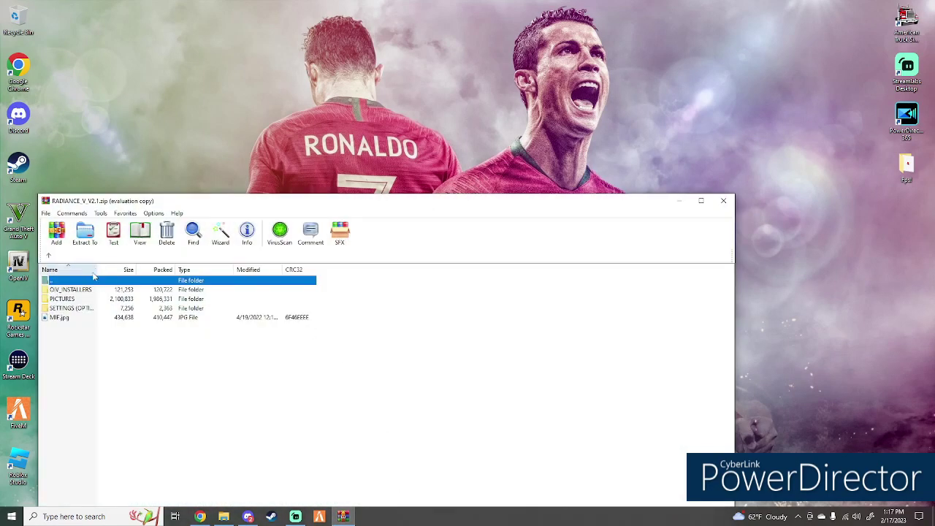
click(8, 263)
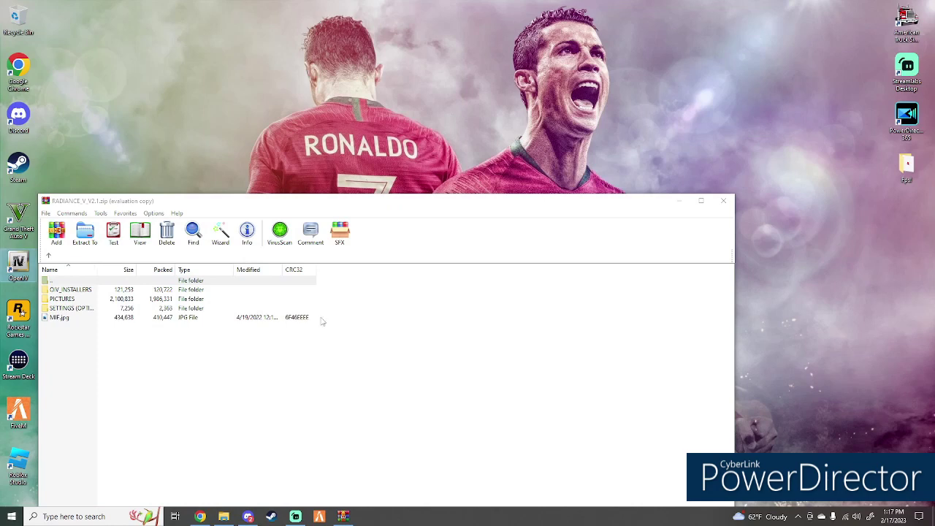
click(416, 269)
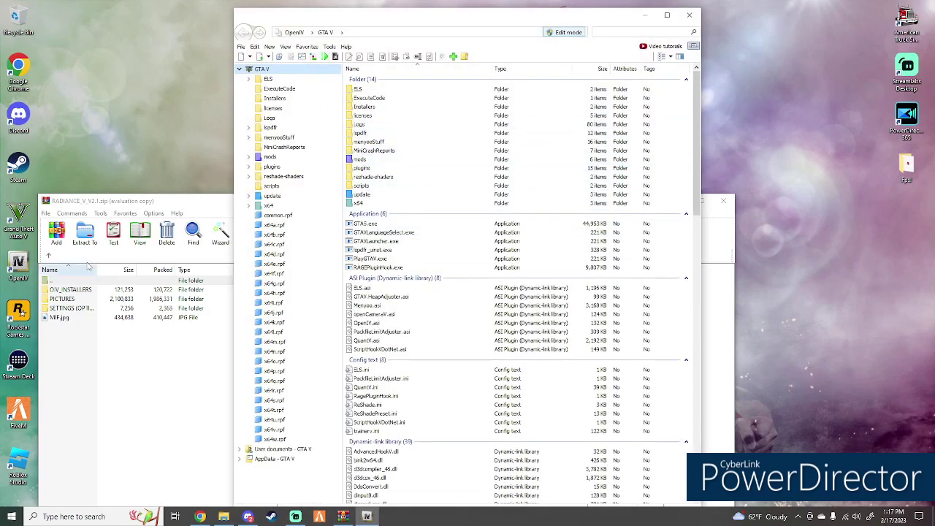
Step: Drag Radiance-v-install-add-bright.oiv from the archive's OIV_INSTALLERS folder onto the desktop
click(330, 47)
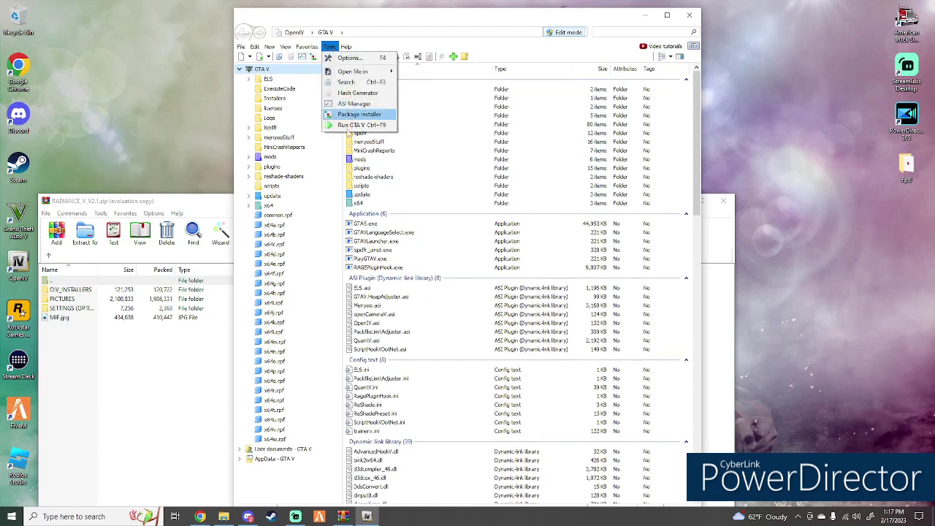
click(201, 419)
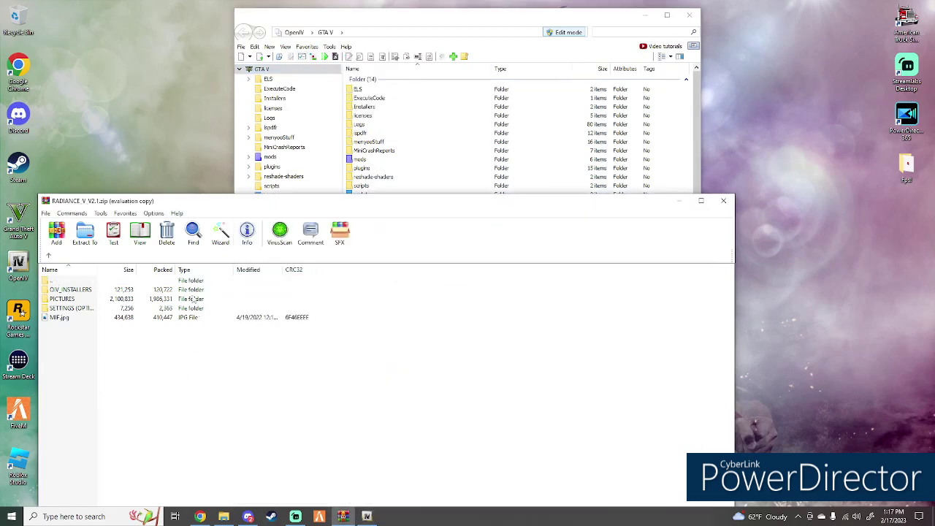
double_click(108, 290)
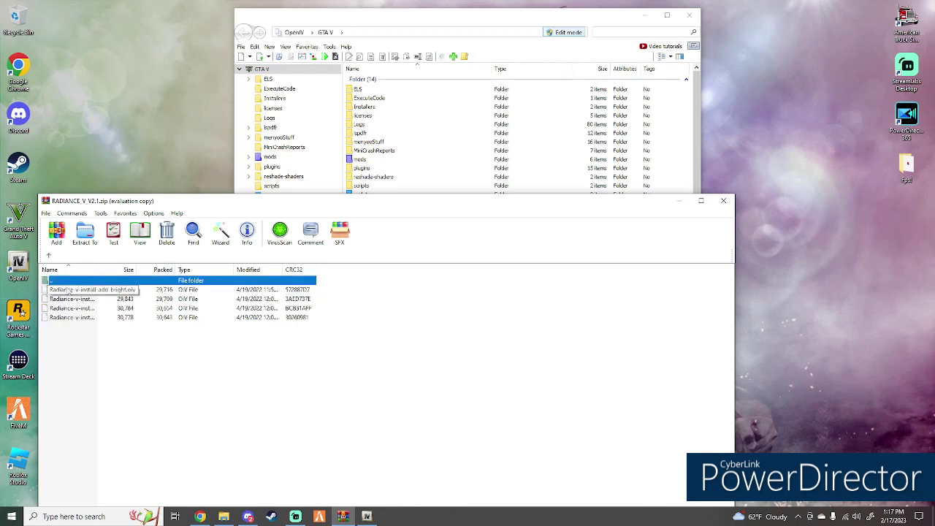
drag(73, 291, 128, 290)
drag(773, 109, 772, 108)
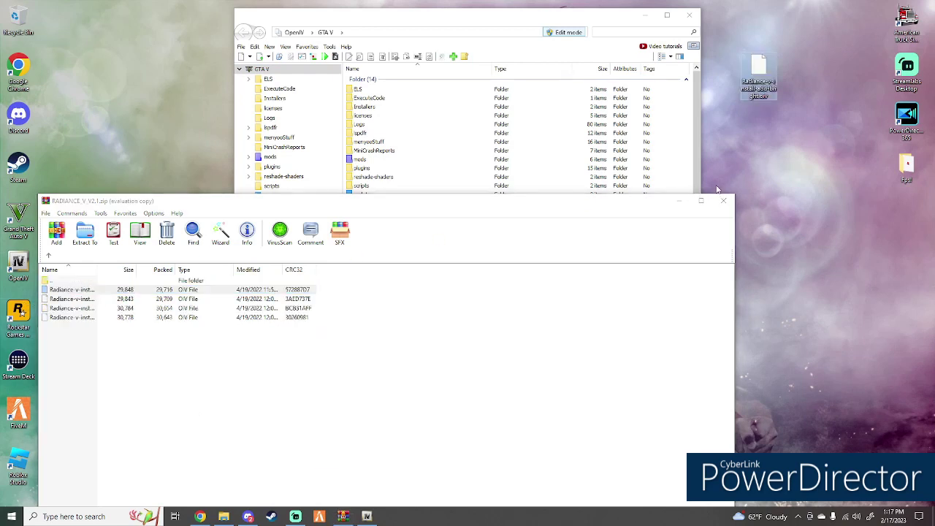
Step: Return to OpenIV, rearrange the windows and bring up its Tools list
click(723, 200)
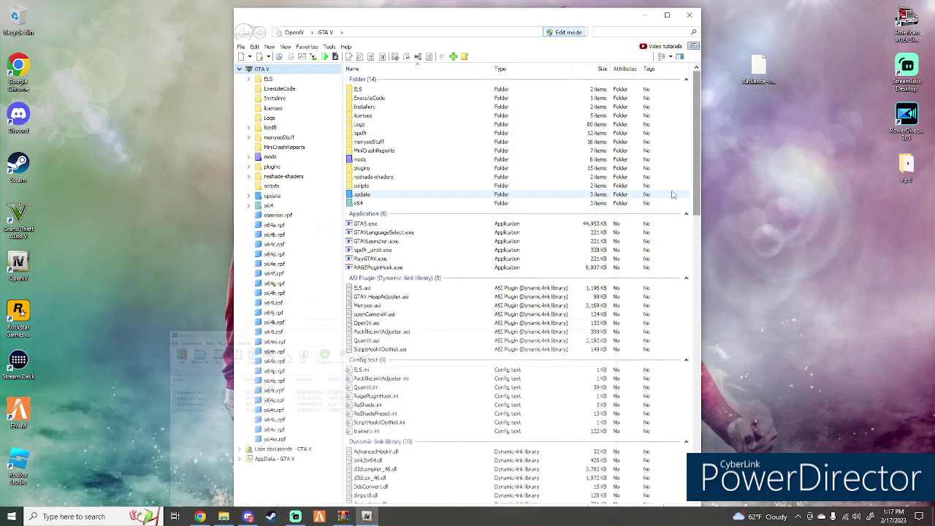
click(329, 46)
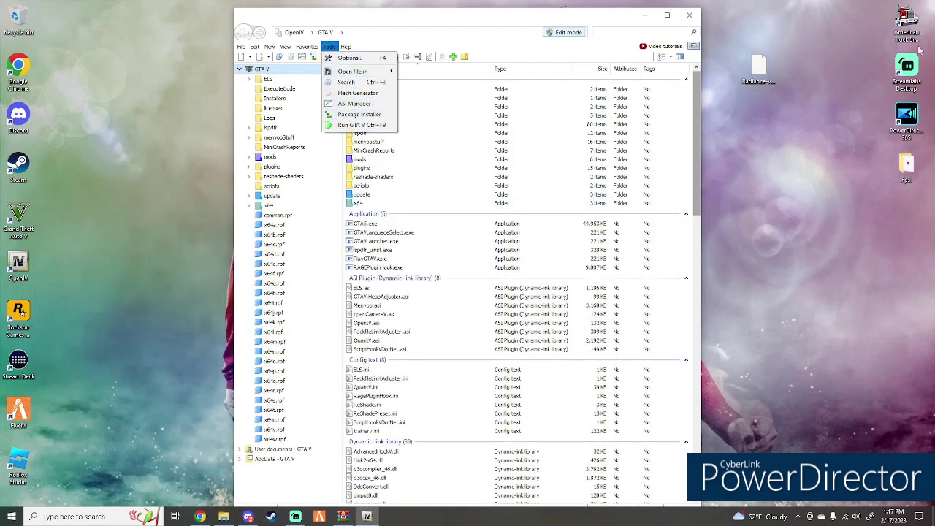
click(787, 112)
drag(760, 73, 832, 64)
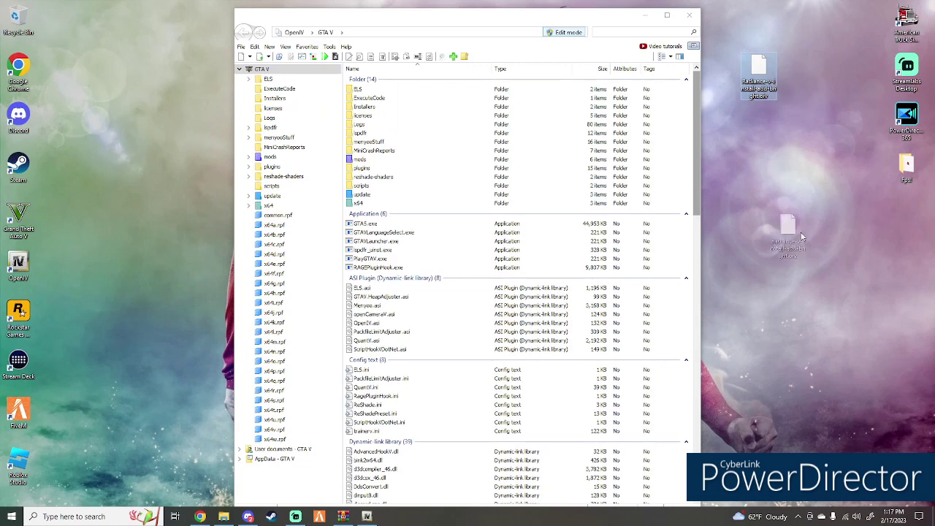
mouse_move(832, 59)
mouse_down()
mouse_move(775, 239)
mouse_move(764, 61)
mouse_up()
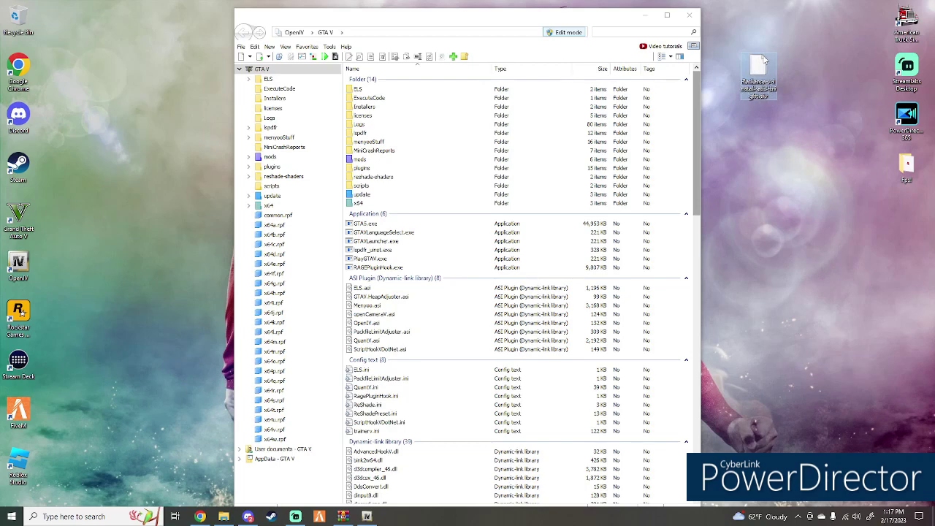
drag(764, 61, 764, 73)
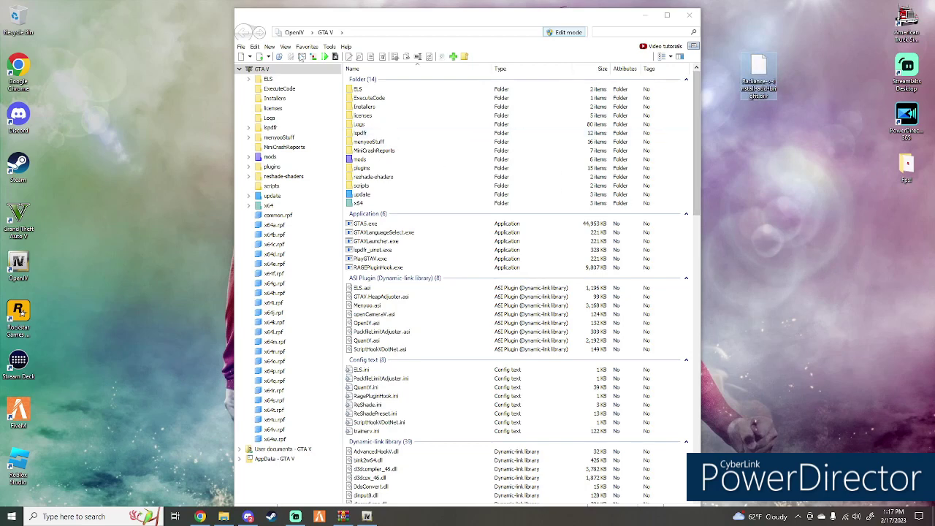
click(329, 47)
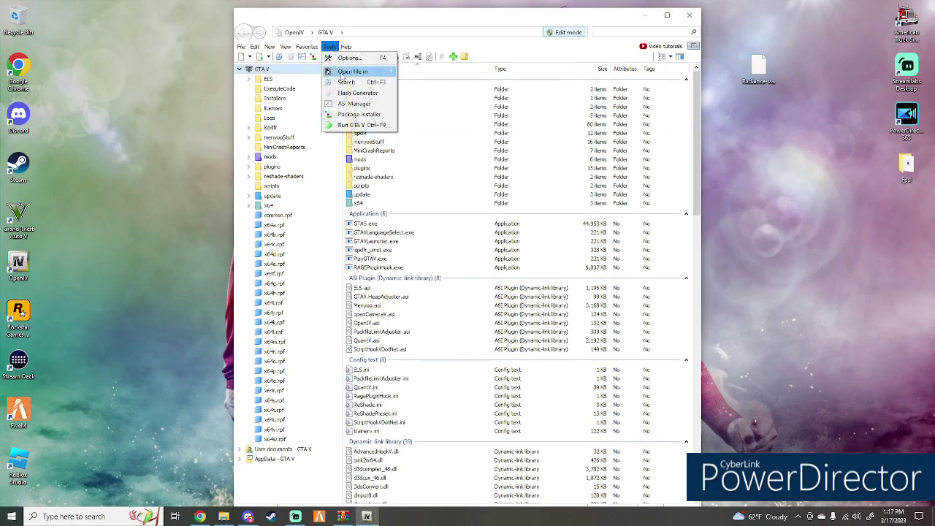
Step: Install the desktop Radiance V Bright .oiv into the mods folder with Package installer
click(347, 117)
click(505, 122)
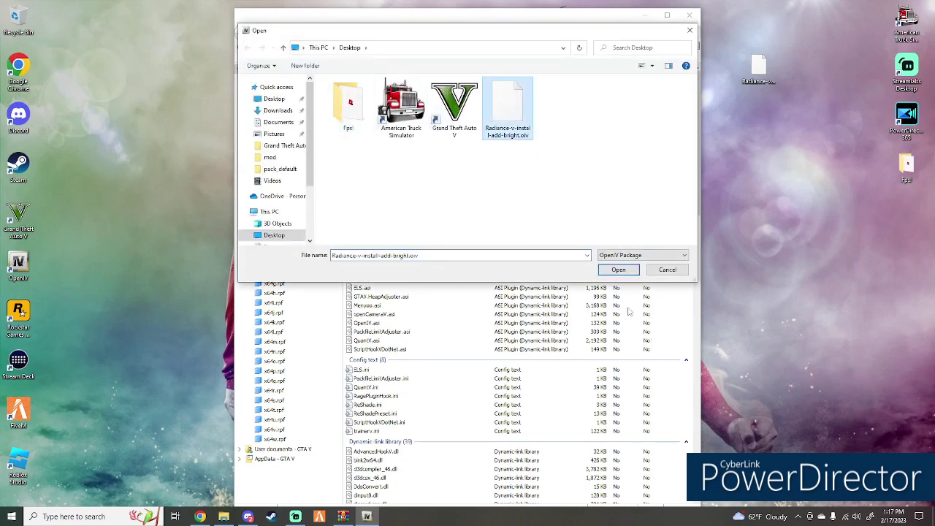
click(626, 273)
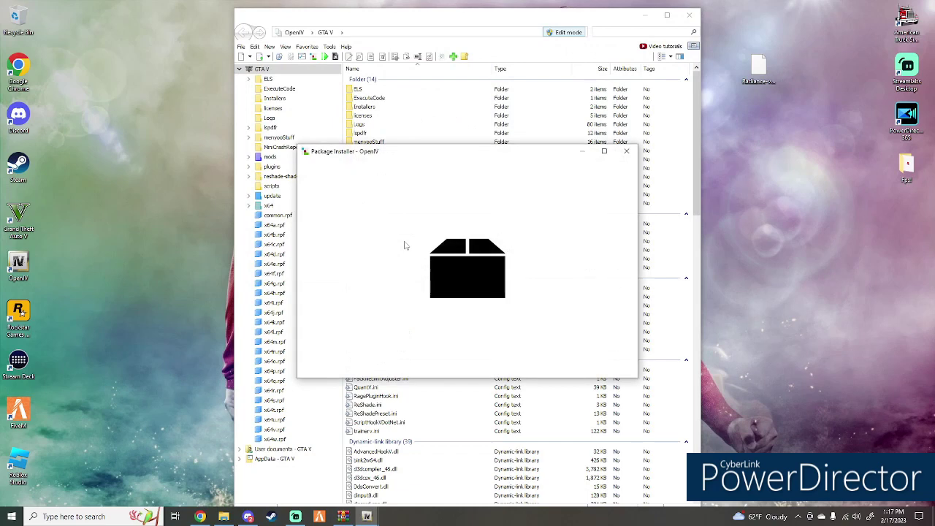
click(611, 227)
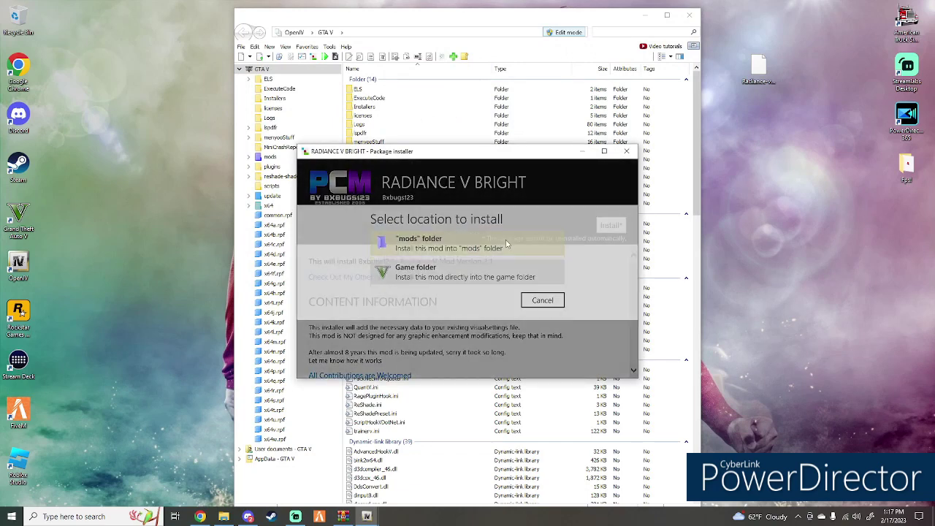
click(412, 247)
click(413, 301)
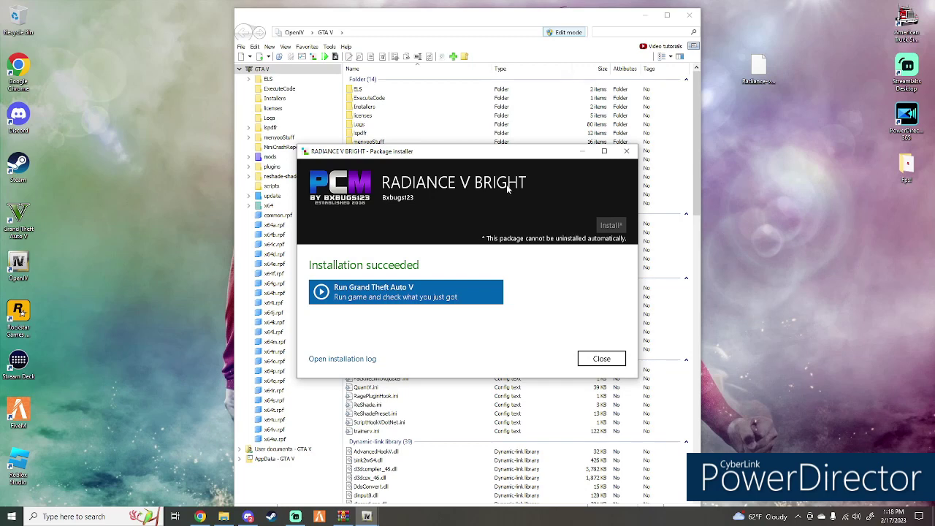
Step: Close the package installer and OpenIV, then open the Grand Theft Auto V folder
click(609, 357)
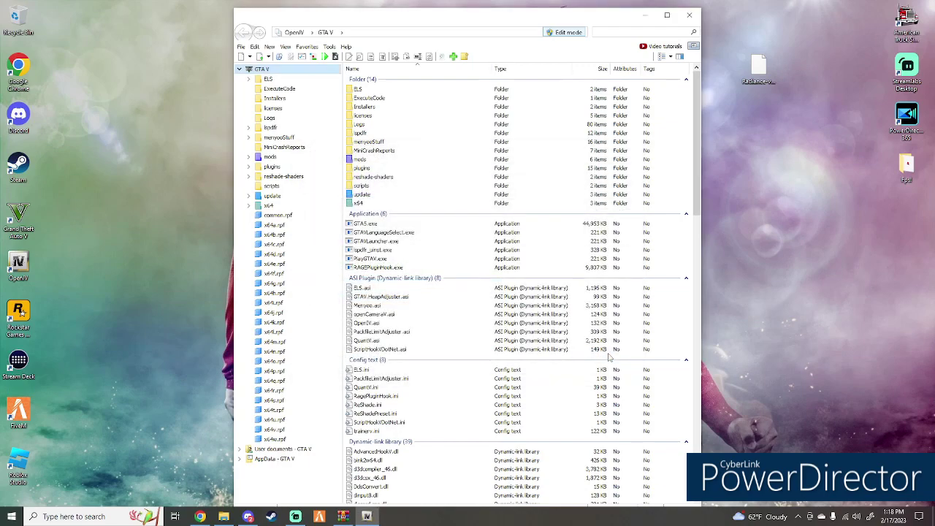
click(688, 15)
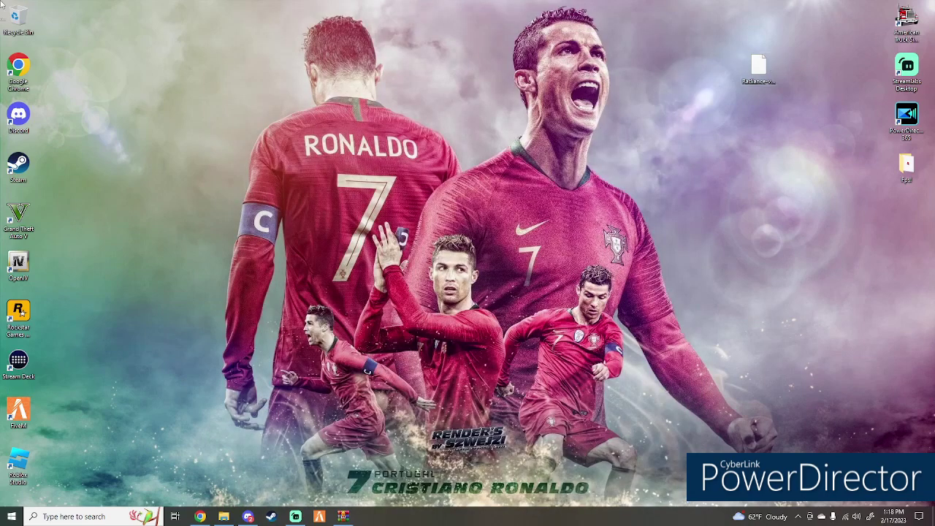
click(220, 517)
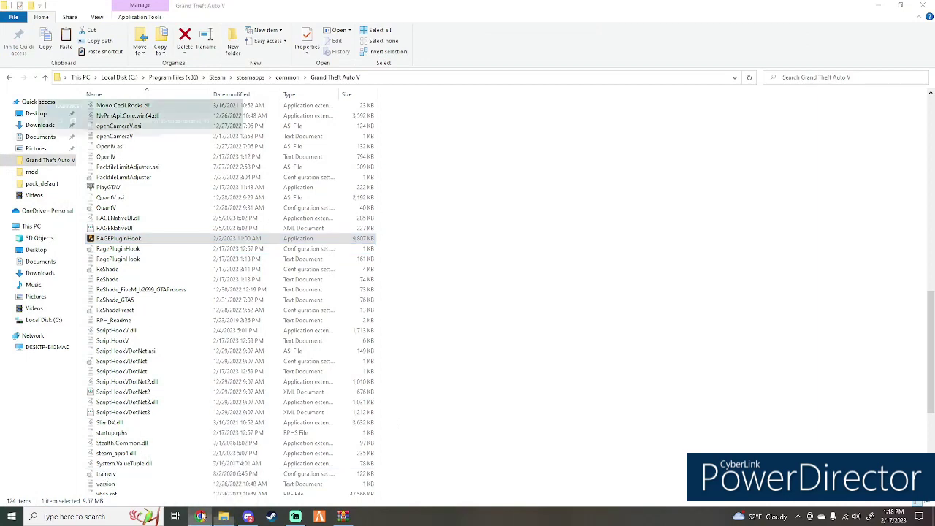
click(199, 517)
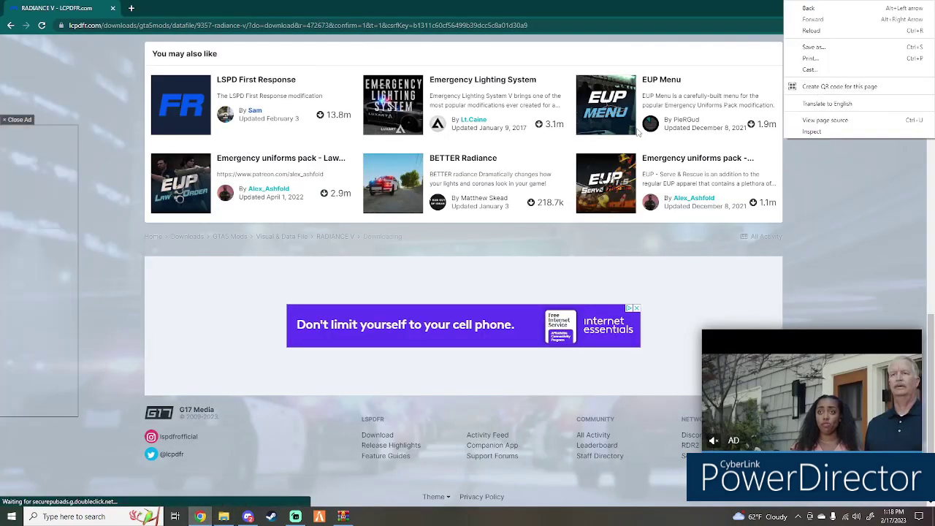
click(879, 6)
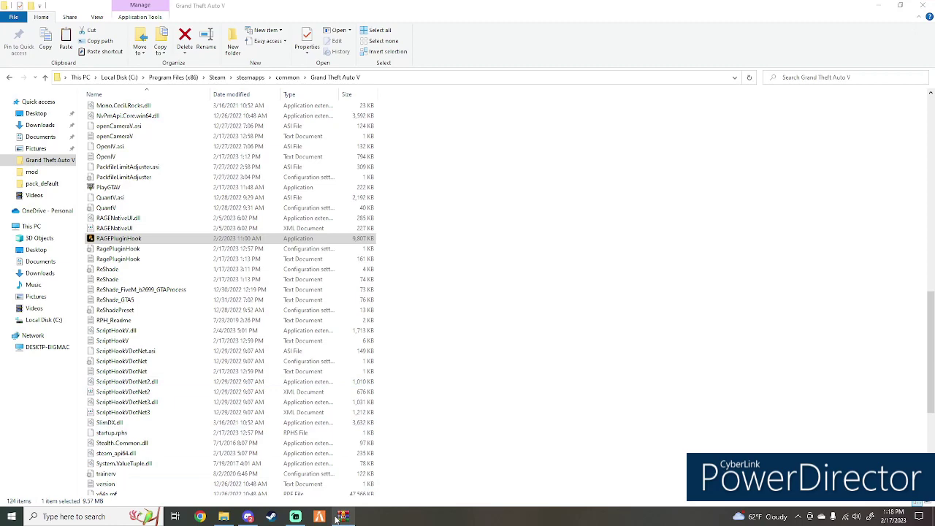
mouse_move(343, 516)
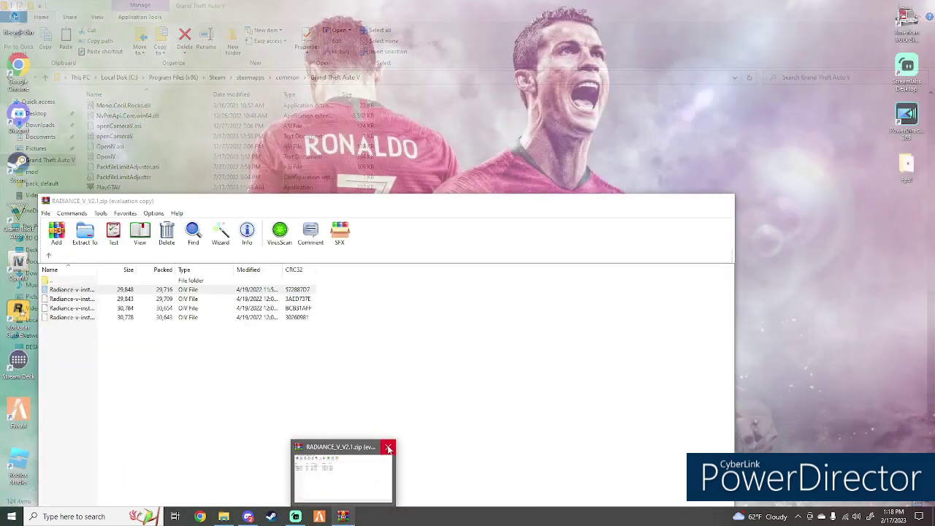
Step: Close the Radiance archive in WinRAR and launch RAGEPluginHook.exe
click(388, 448)
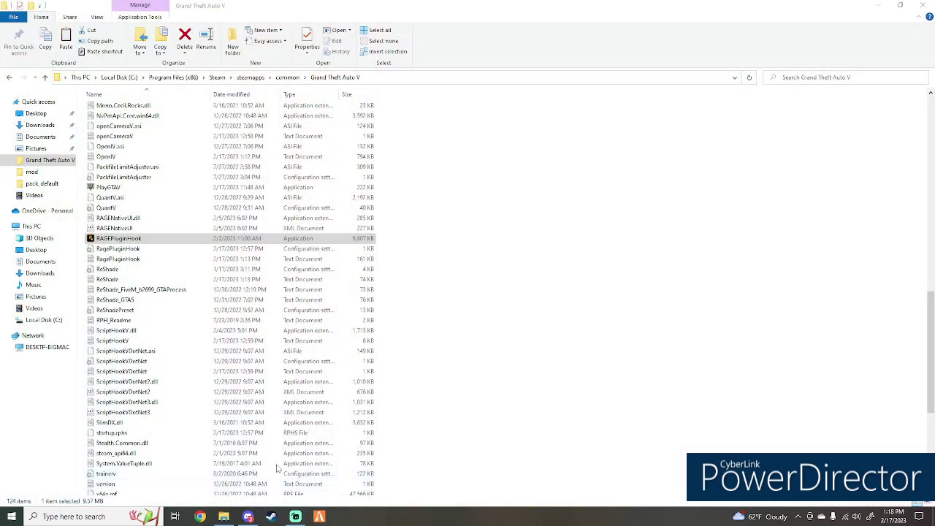
double_click(120, 241)
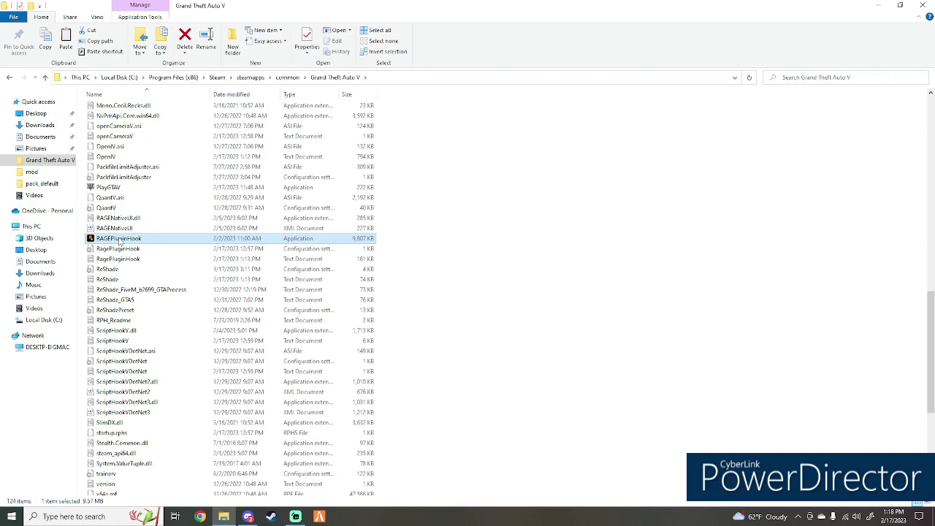
double_click(119, 242)
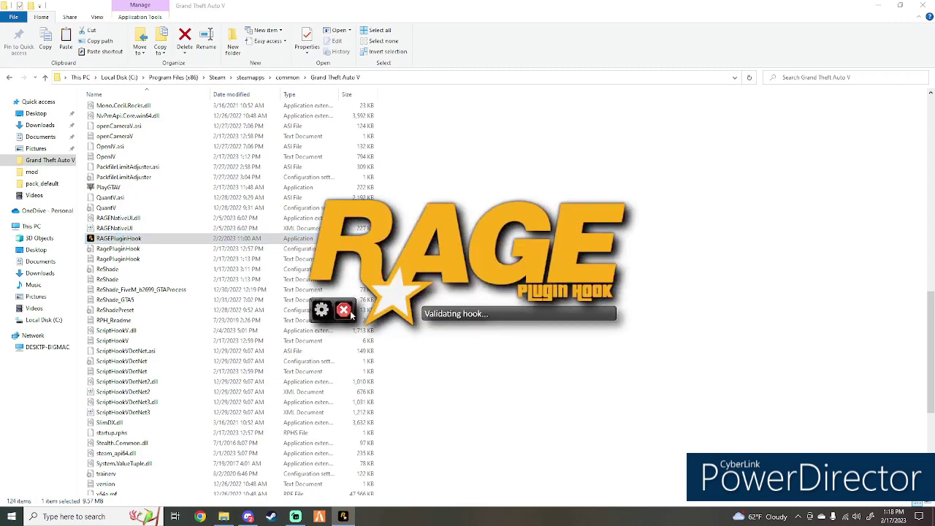
Step: Switch to Streamlabs Desktop from the taskbar
click(294, 517)
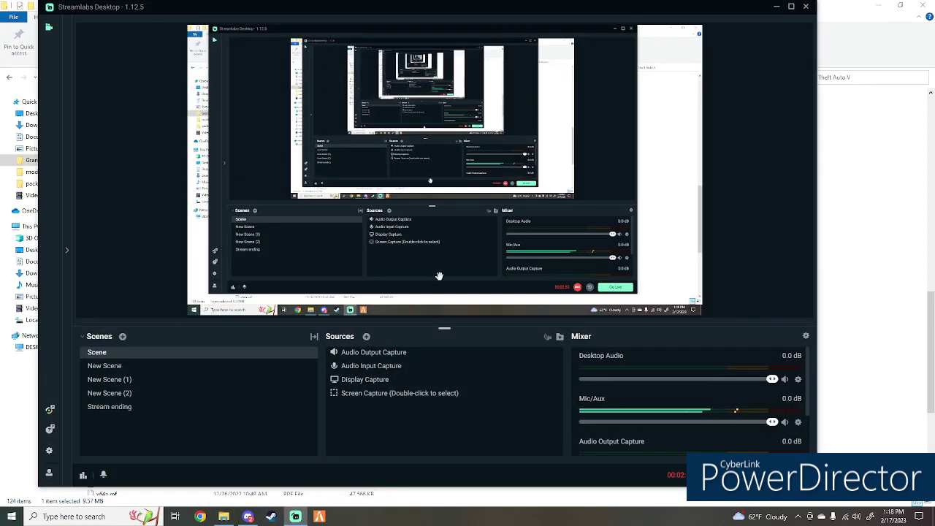